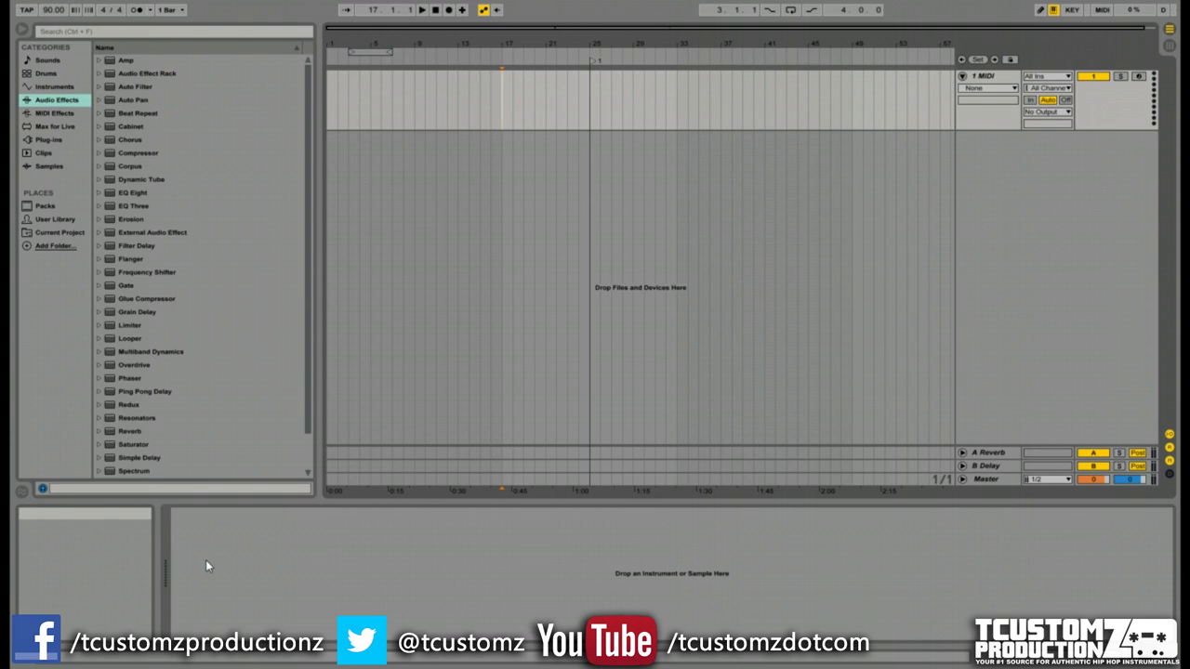
# - Finish the Photoshop caption with 'LINE IT AUTOMATICALLY PLAYS.' and return to Ableton Live
pyautogui.click(988, 84)
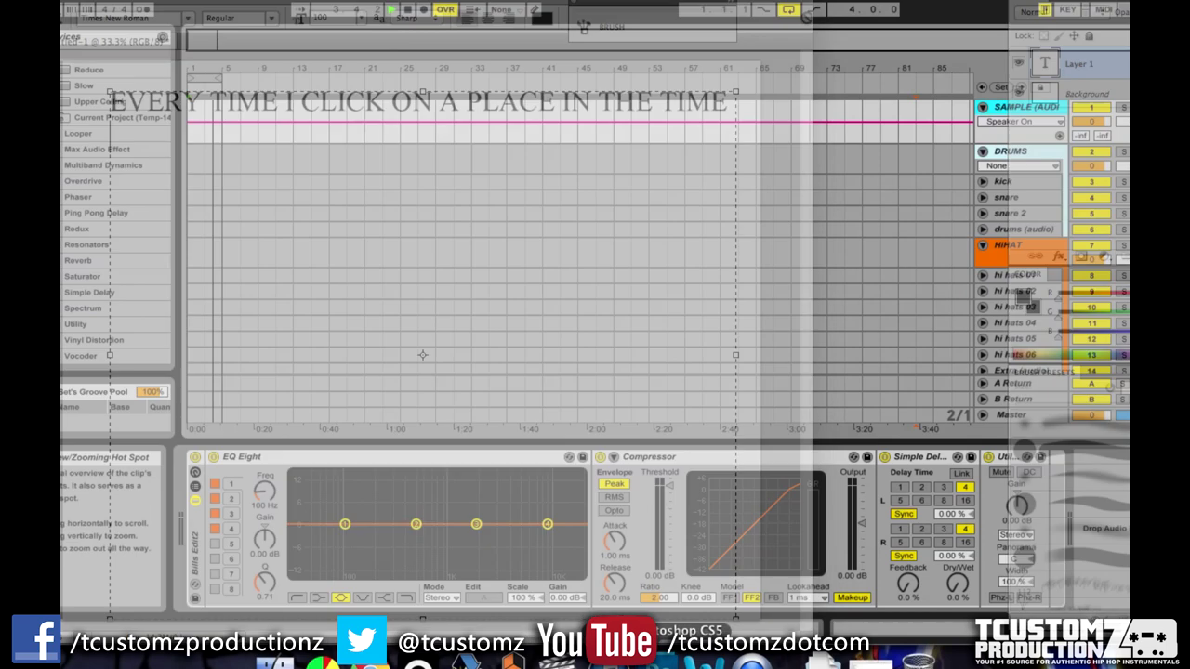
pyautogui.write('LINE IT A')
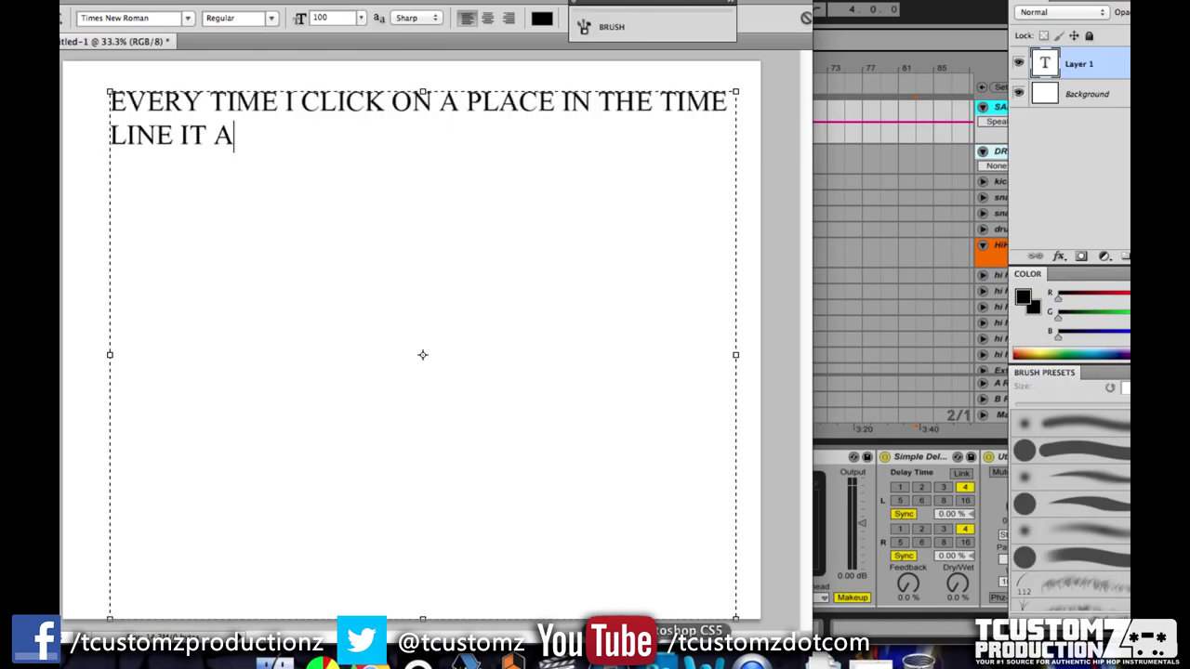
pyautogui.write('UTOMATICA')
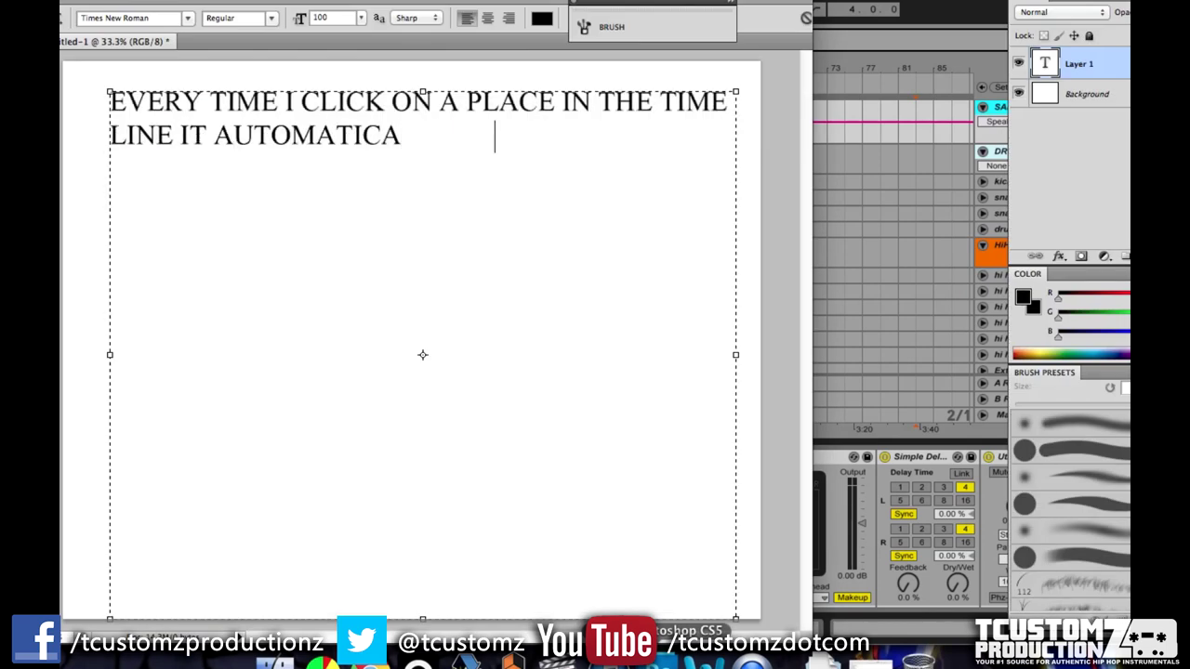
pyautogui.write('LLY PLAYS.')
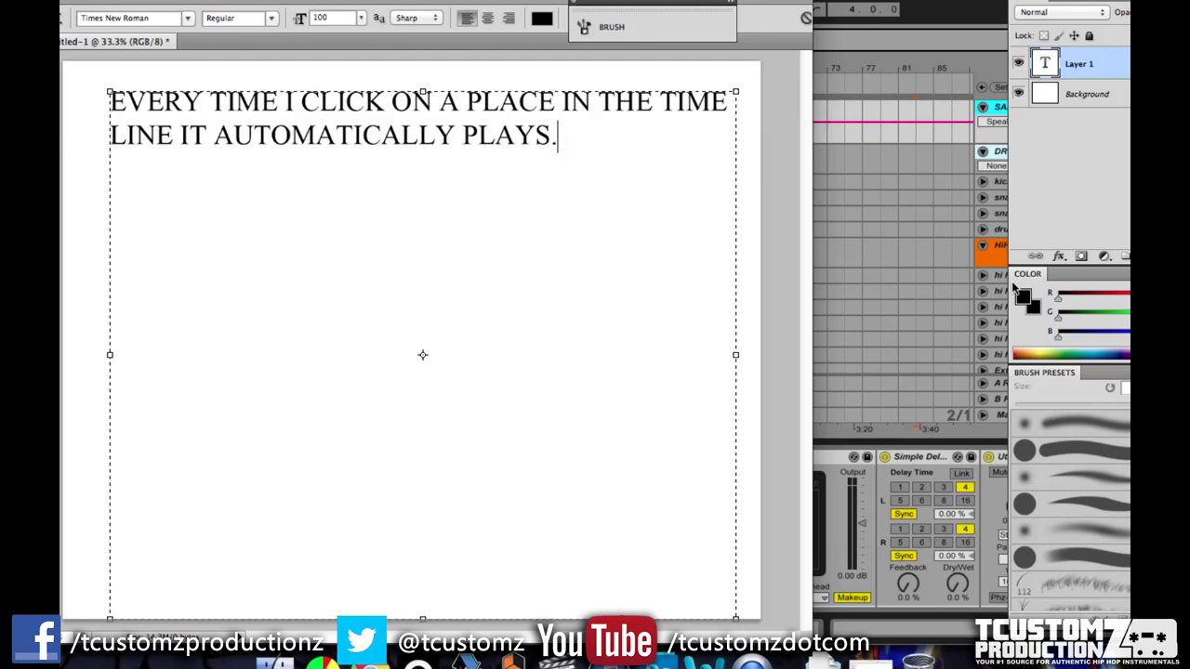
pyautogui.click(890, 235)
# - Jump playback in the scrub area to bars 13, 25, about 35, then about 54
pyautogui.click(297, 88)
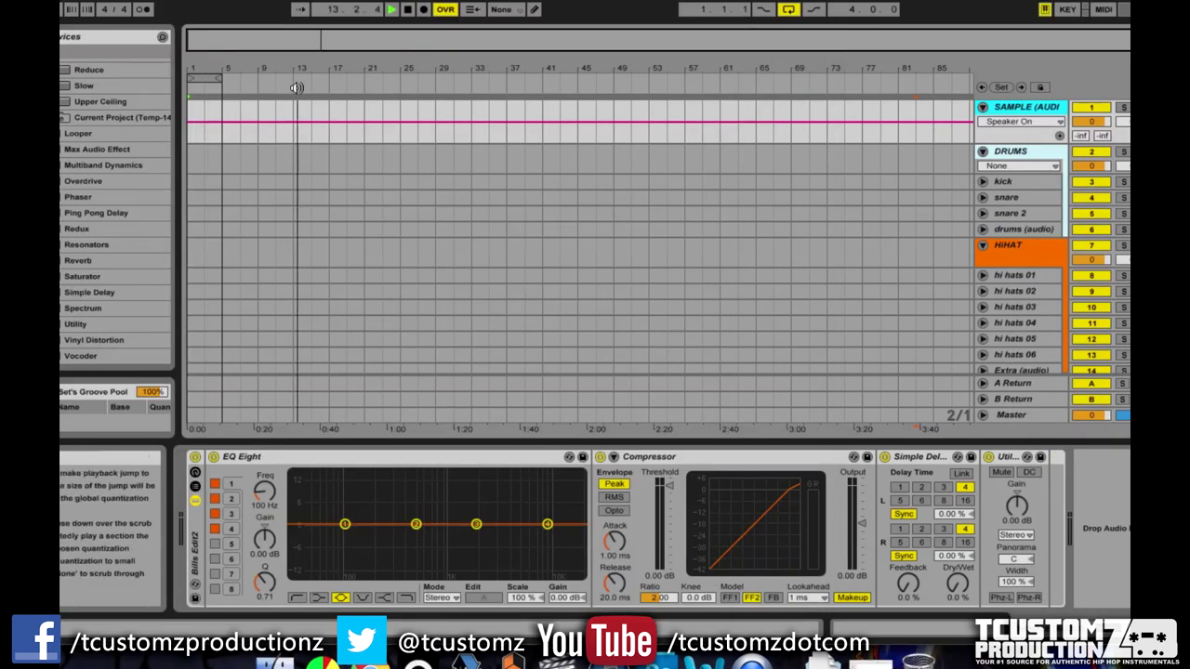
pyautogui.click(404, 85)
pyautogui.click(498, 90)
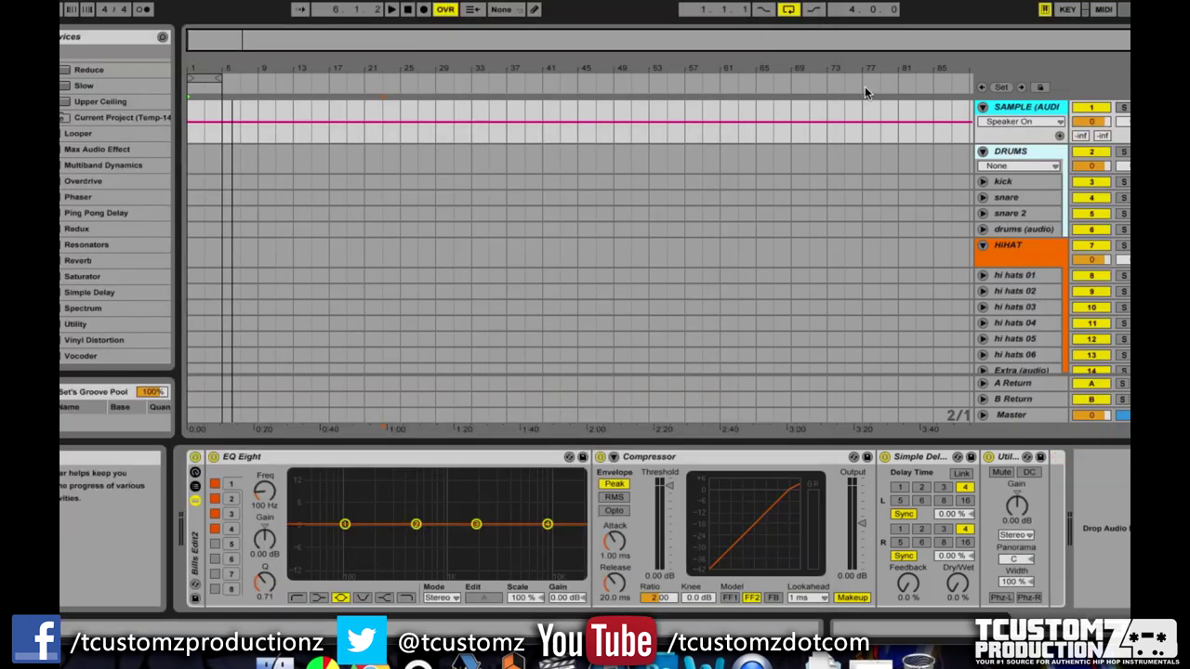
pyautogui.click(666, 80)
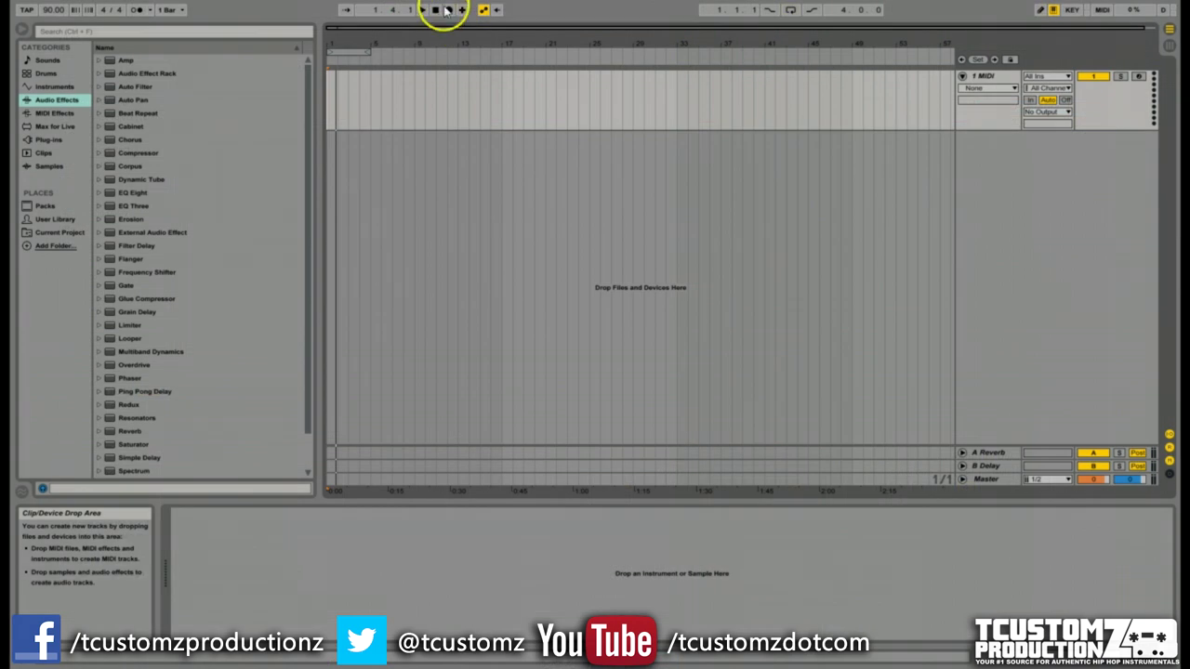
# - Stop playback and start playing from bar 9 of the MIDI track
pyautogui.click(436, 11)
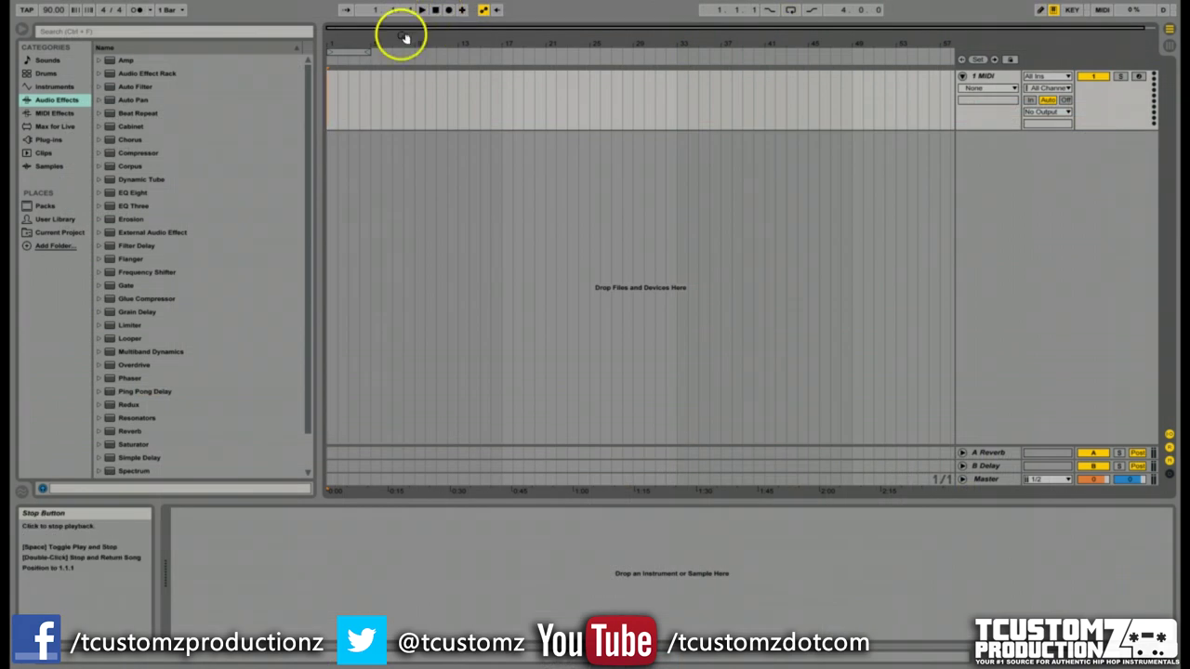
pyautogui.click(328, 101)
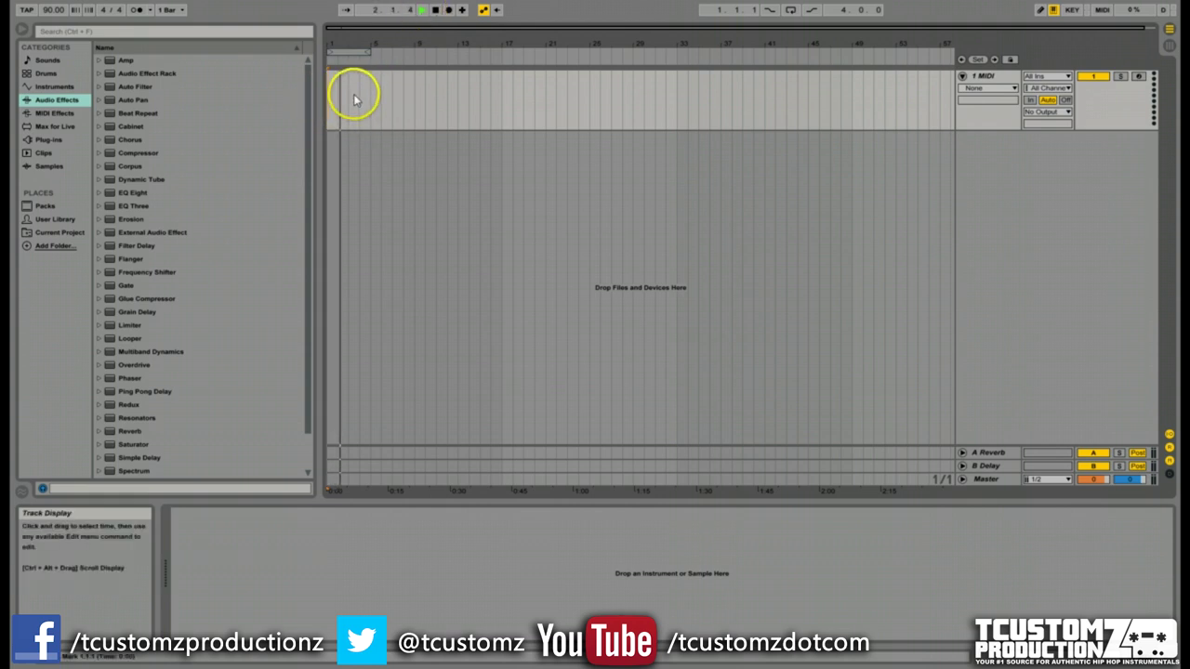
pyautogui.click(434, 11)
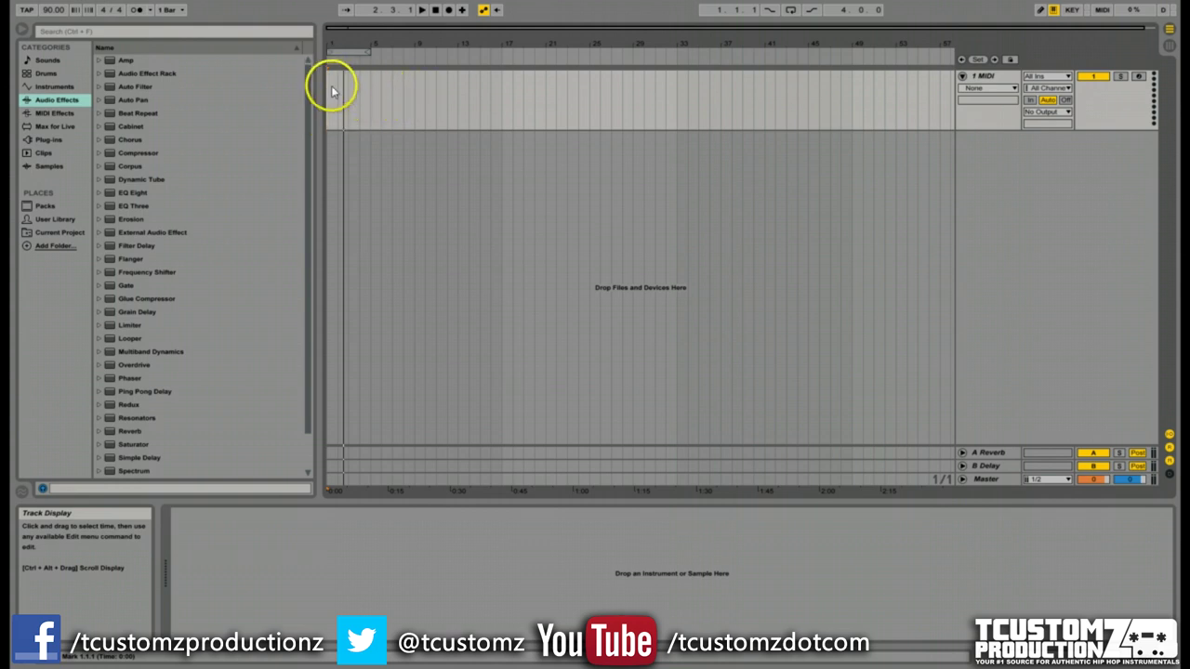
pyautogui.click(416, 94)
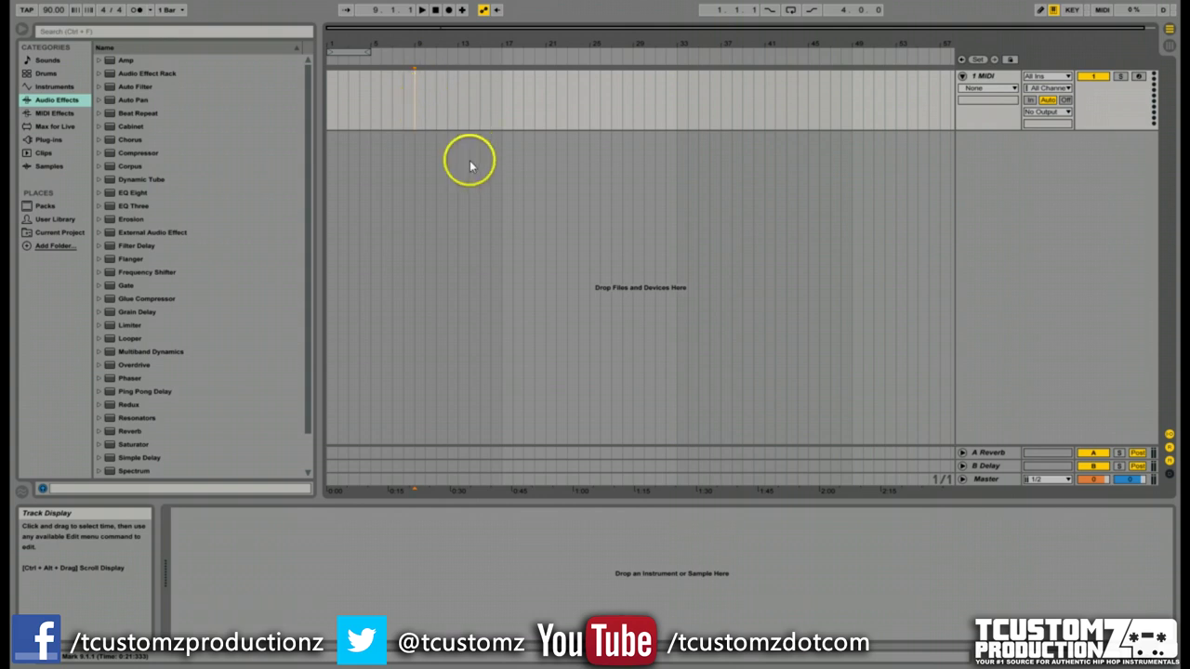
pyautogui.click(423, 13)
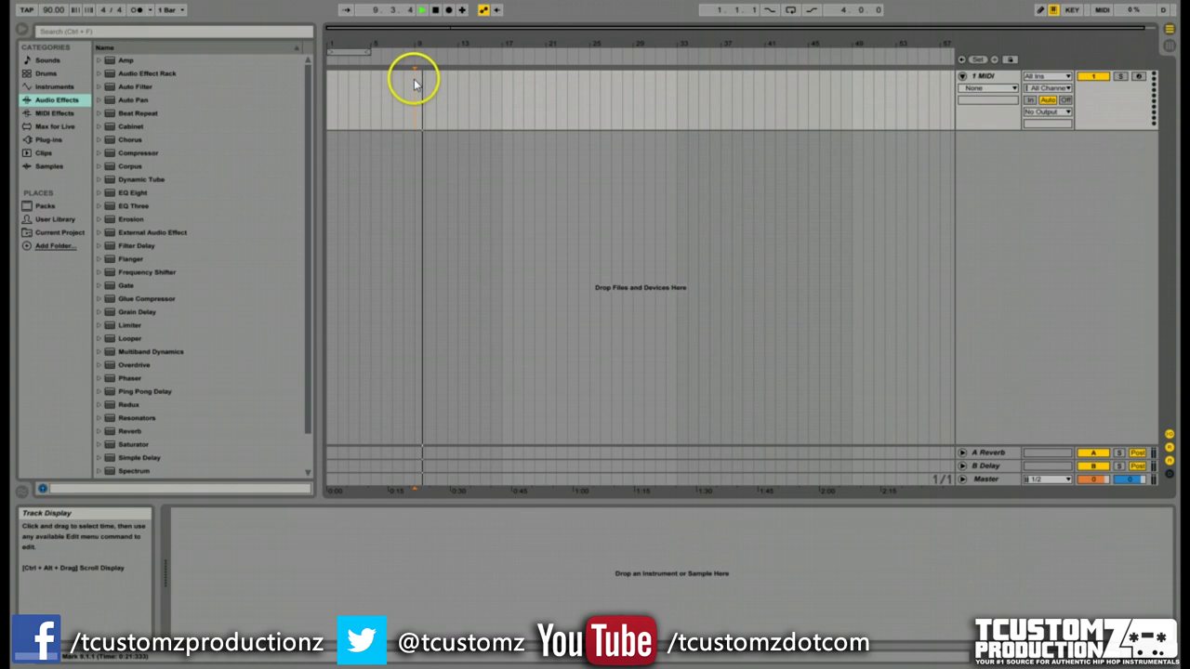
# - Play from bar 17, then stop and reset the song position to the start
pyautogui.click(505, 90)
pyautogui.click(421, 11)
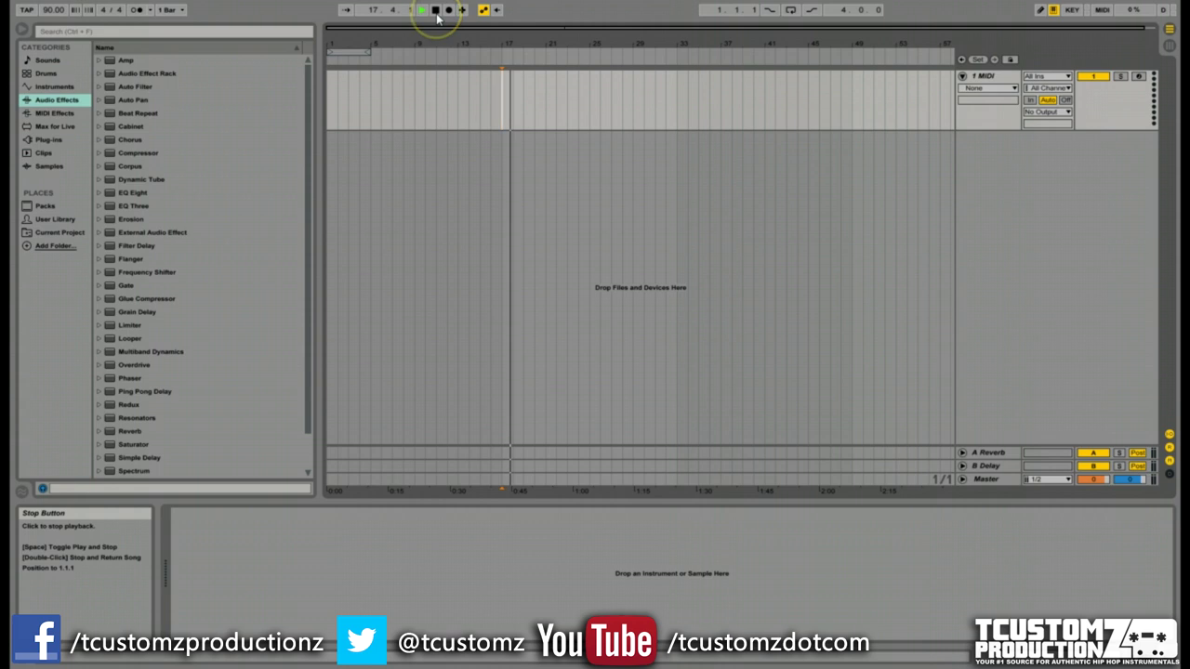
pyautogui.click(437, 11)
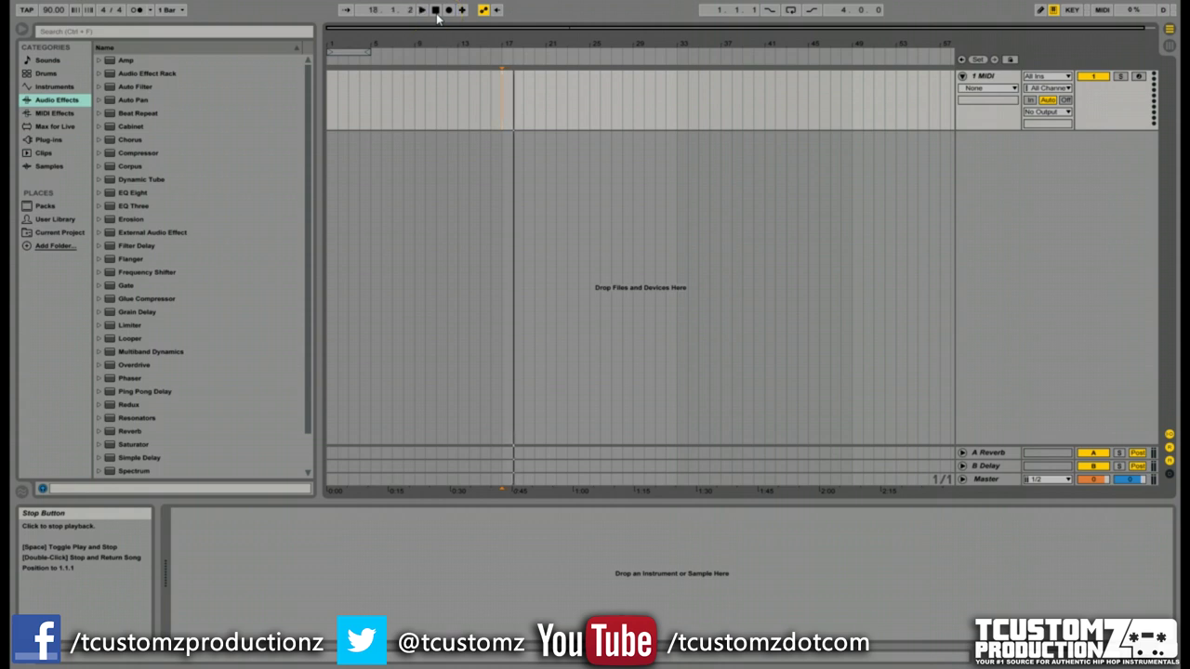
pyautogui.click(437, 11)
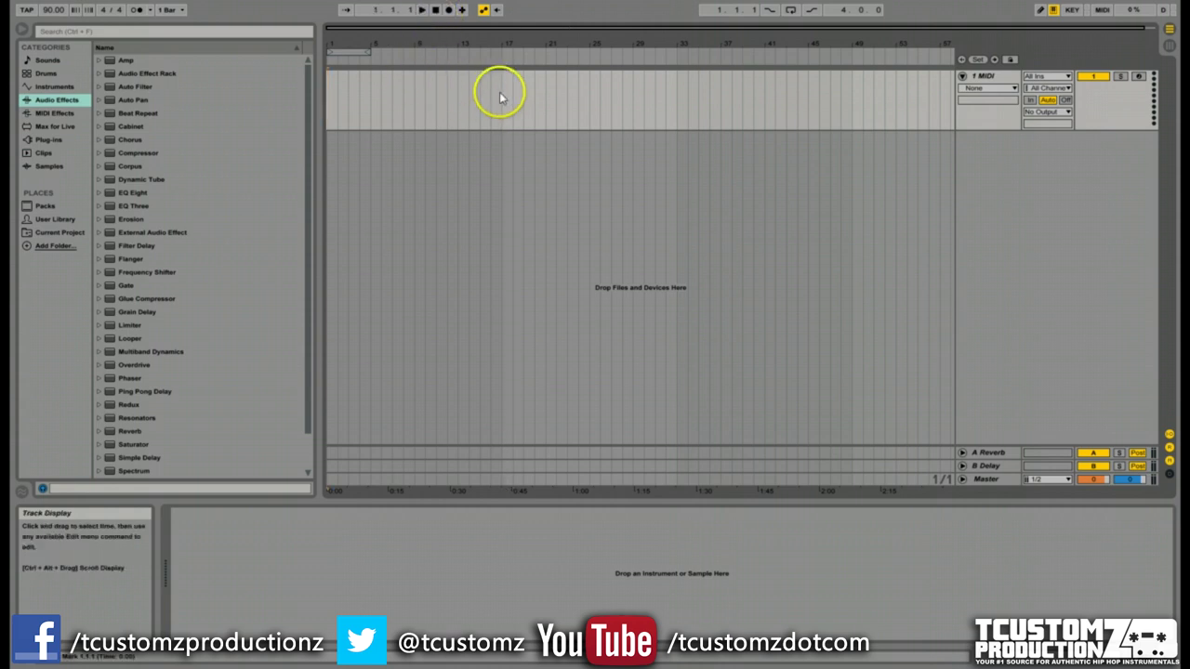
# - Park the insert marker at bar 9 in the MIDI track lane
pyautogui.click(329, 76)
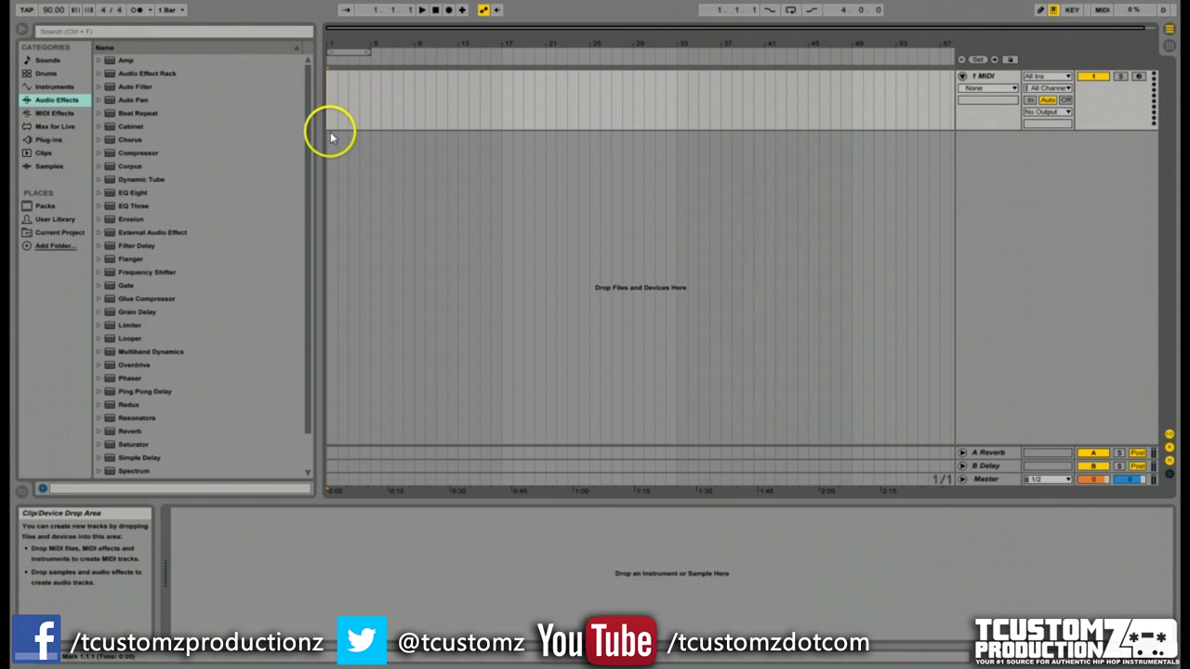
pyautogui.moveTo(330, 93); pyautogui.dragTo(437, 97)
pyautogui.click(405, 101)
pyautogui.click(332, 86)
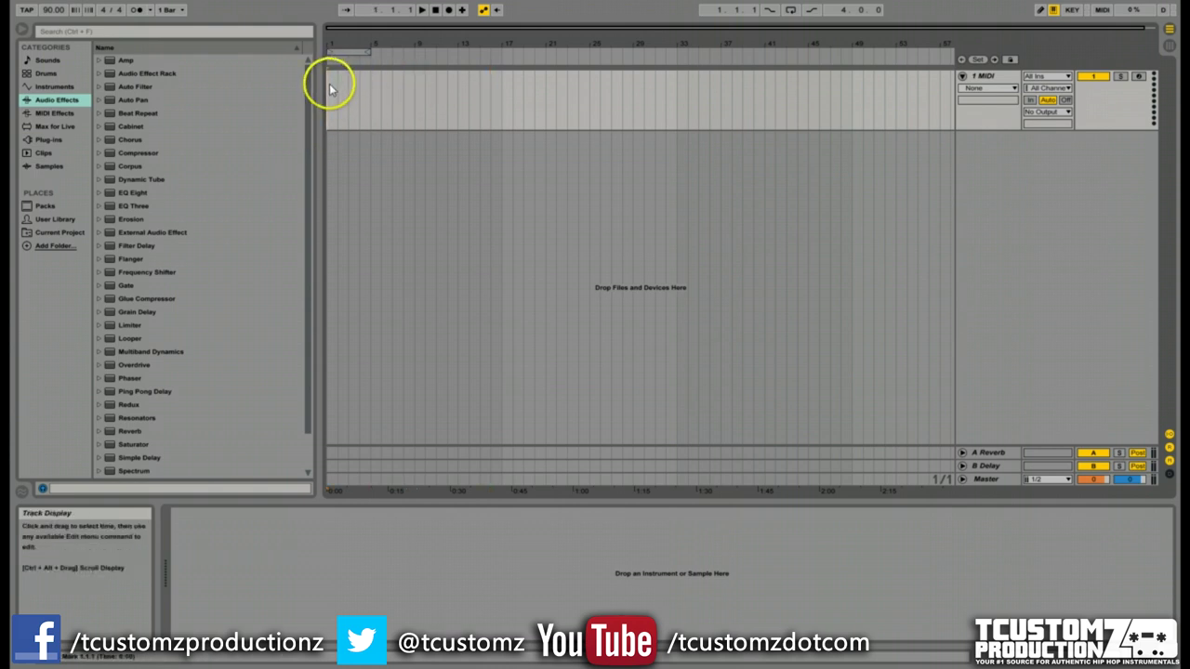
pyautogui.click(415, 86)
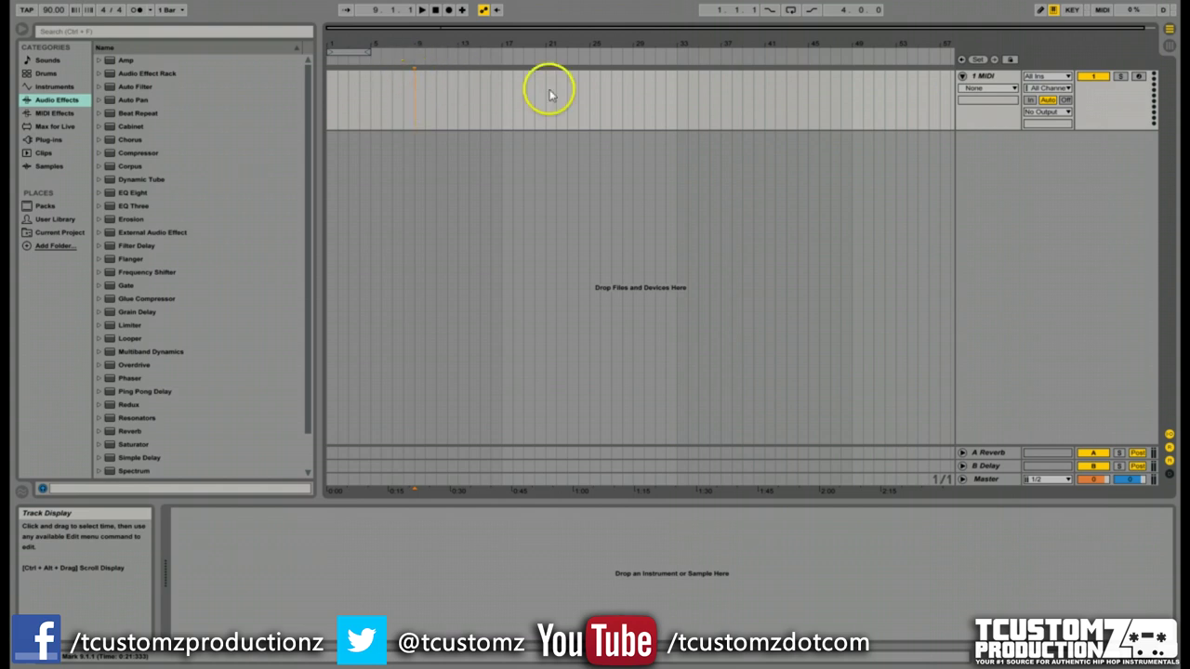
# - Add a locator at bar 9, then drag it to bar 17
pyautogui.moveTo(328, 93); pyautogui.dragTo(414, 93)
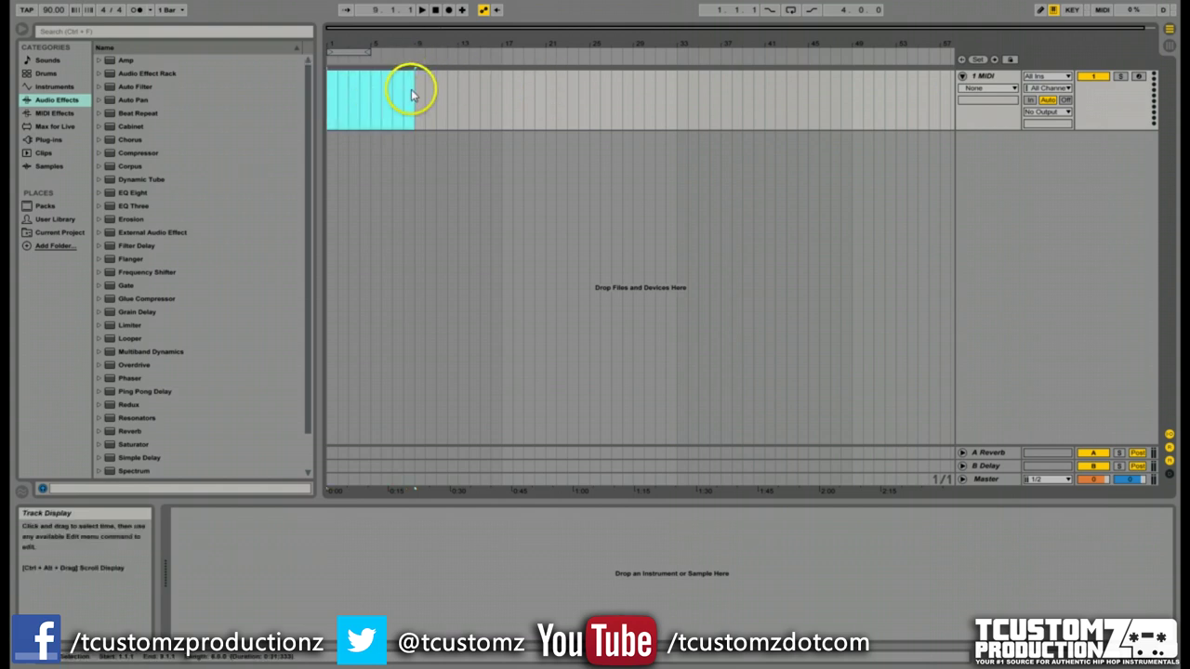
pyautogui.click(414, 90)
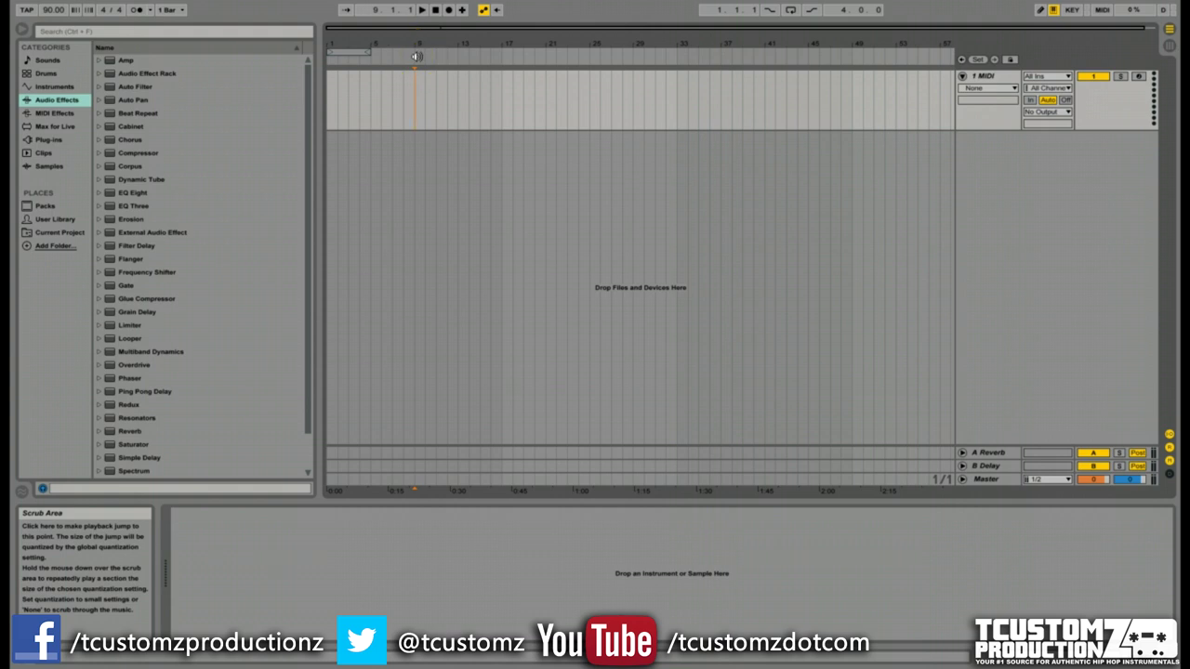
pyautogui.rightClick(417, 56)
pyautogui.click(433, 90)
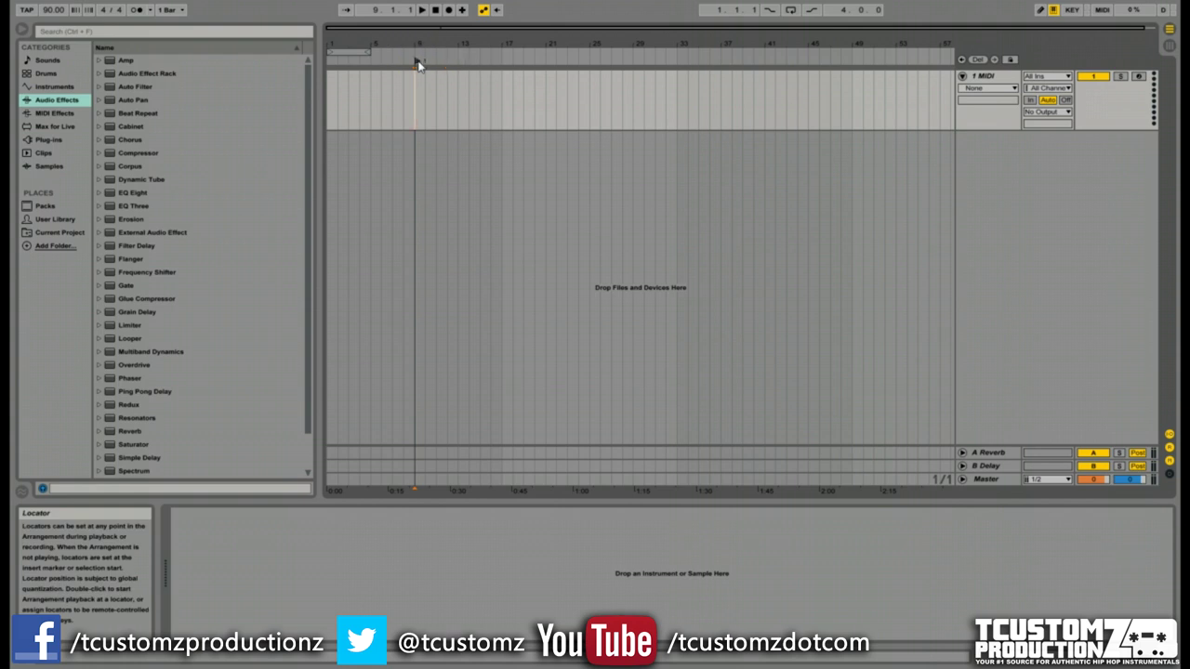
pyautogui.click(419, 63)
pyautogui.moveTo(419, 64); pyautogui.dragTo(502, 65)
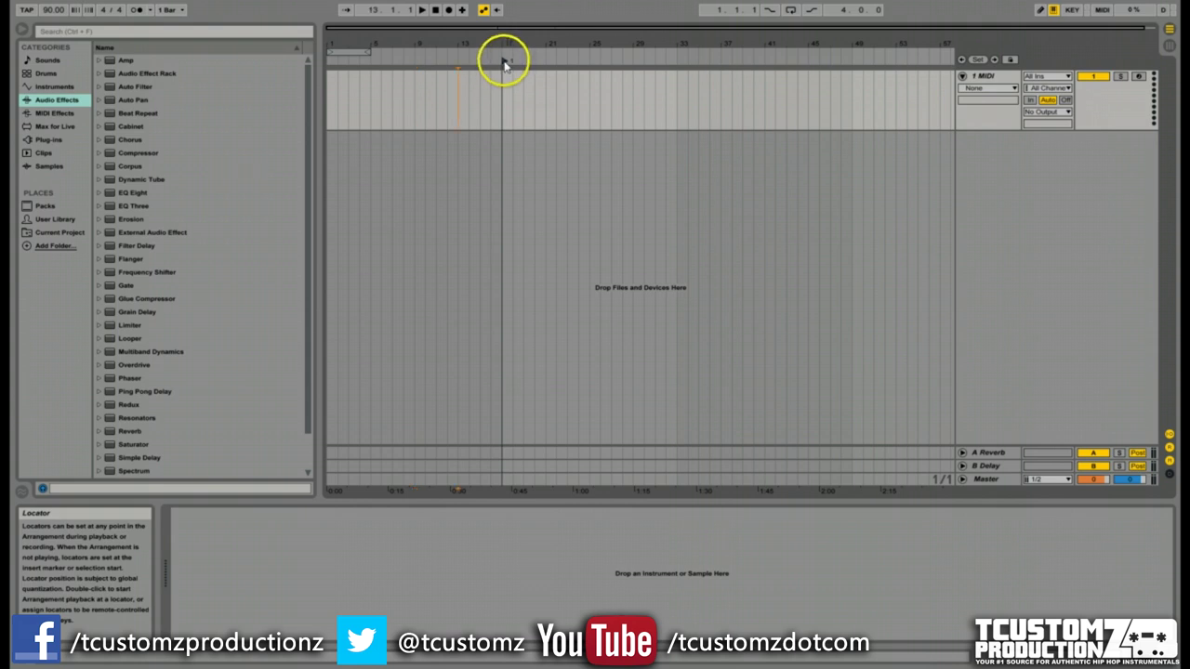
# - Rename the bar 17 locator to 'Bridge'
pyautogui.rightClick(505, 65)
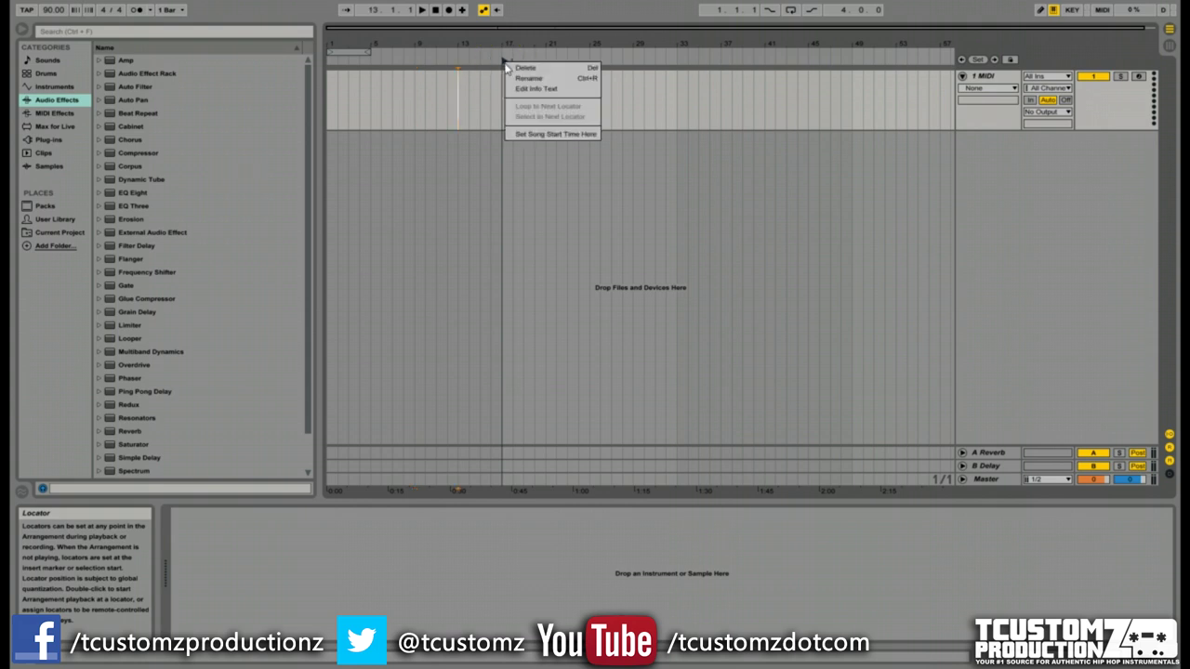
pyautogui.click(528, 78)
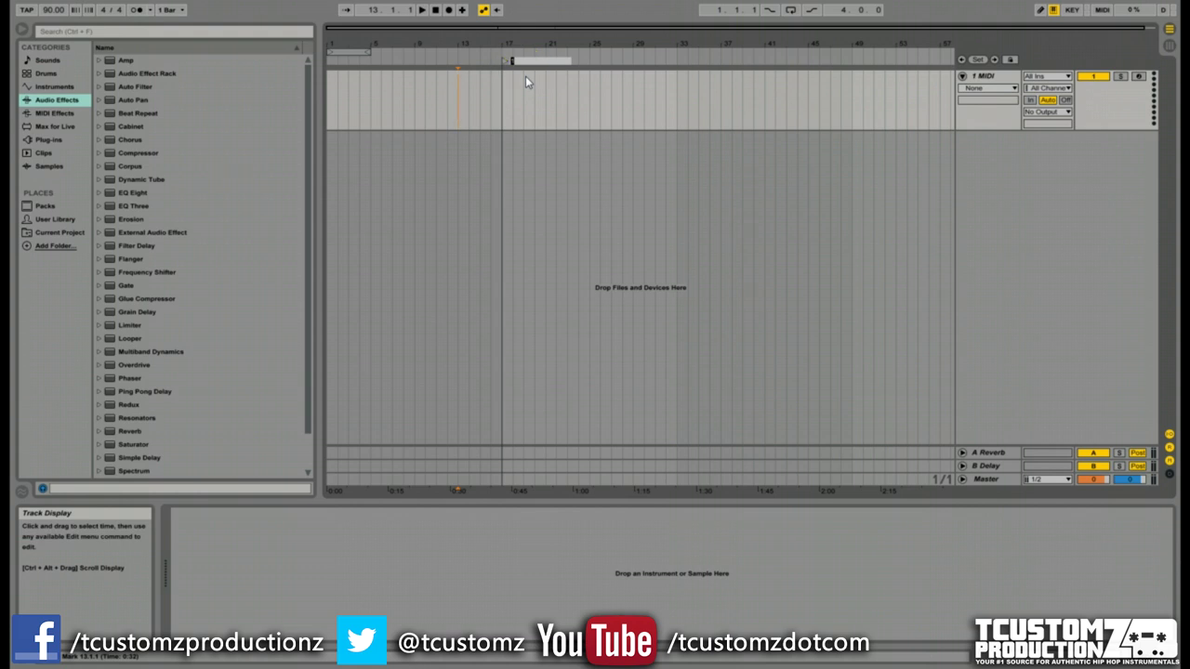
pyautogui.write('Bridge')
pyautogui.press('Return')
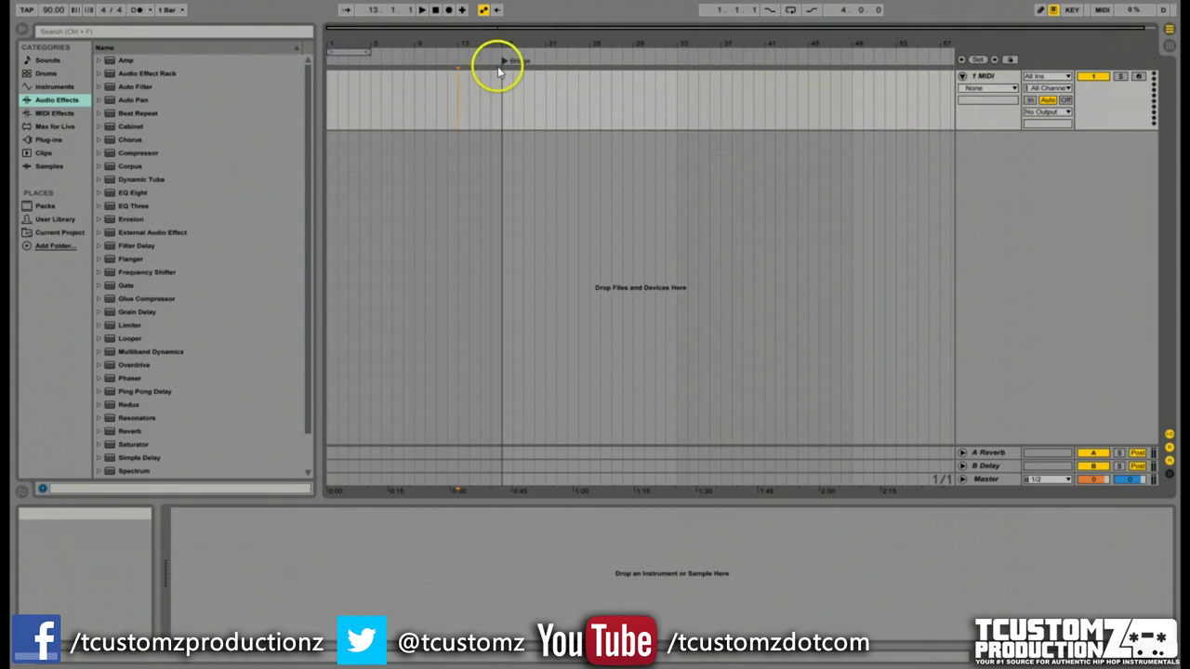
# - Rename the locator to 'new start' and drag it back to bar 9
pyautogui.click(500, 65)
pyautogui.hotkey('ctrl', 'r')
pyautogui.write('new')
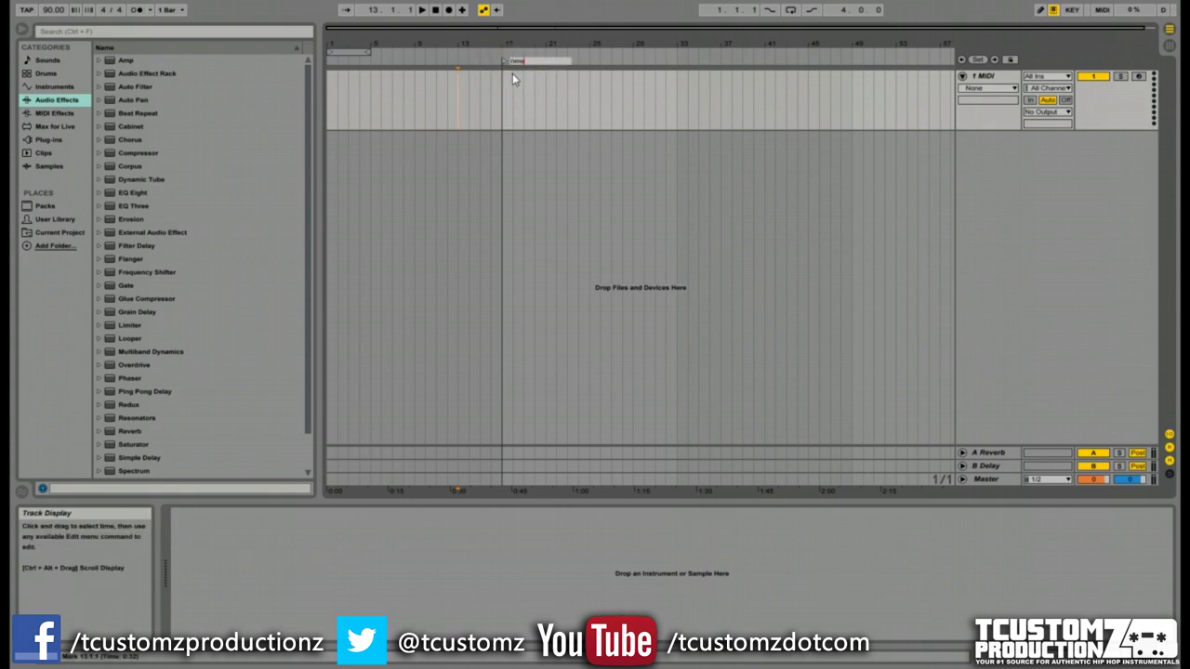
pyautogui.write(' start')
pyautogui.click(505, 58)
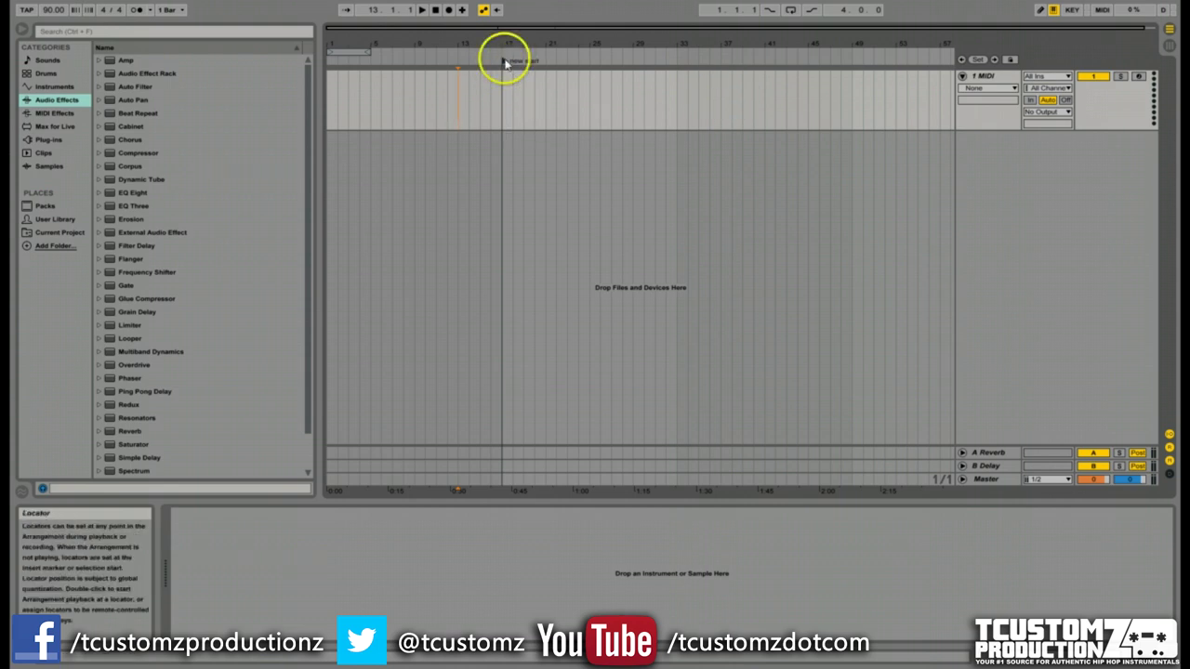
pyautogui.moveTo(504, 61); pyautogui.dragTo(419, 62)
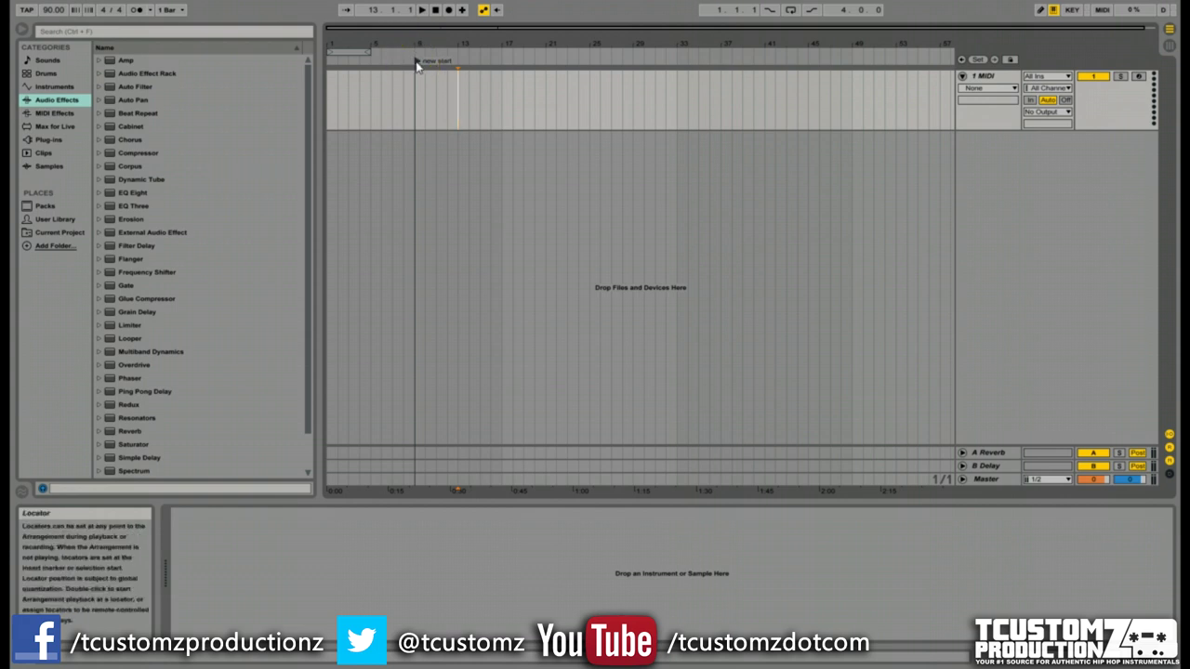
# - Set the song start time at the 'new start' locator and play from bar 9
pyautogui.rightClick(418, 66)
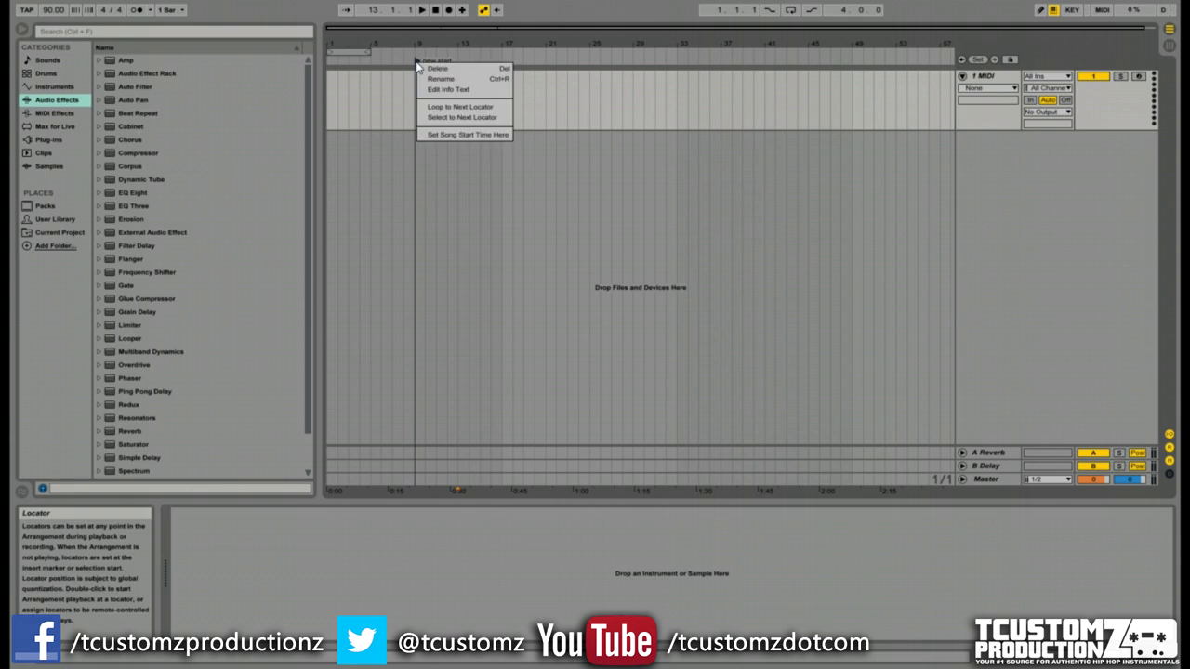
pyautogui.click(489, 136)
pyautogui.click(503, 81)
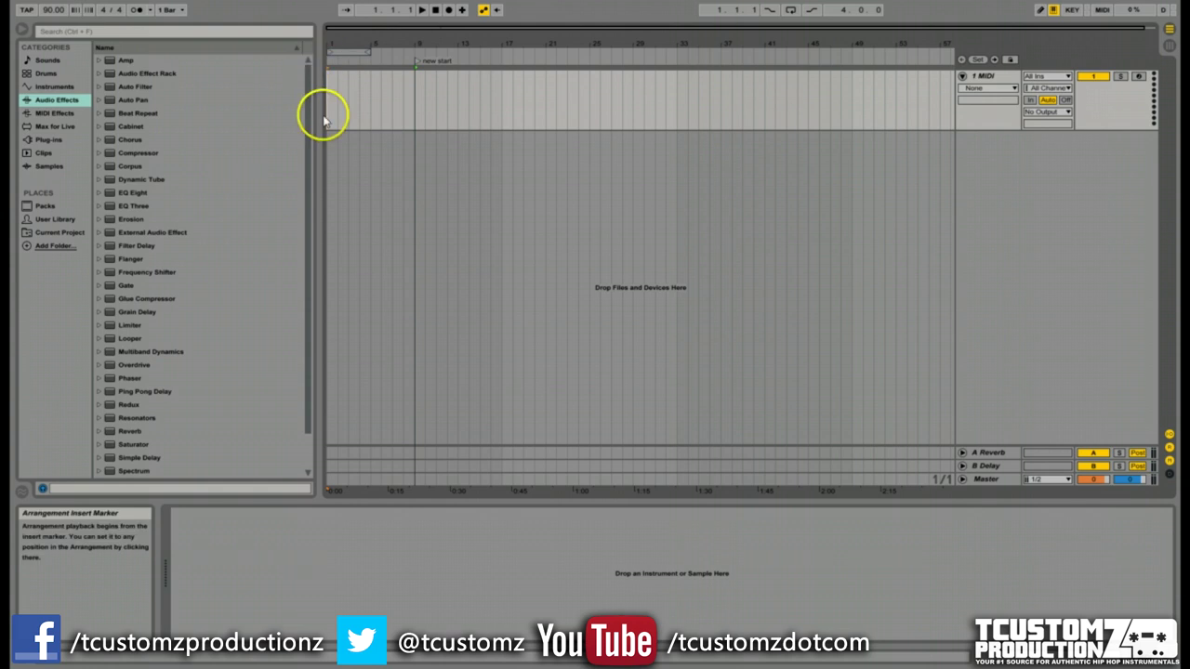
pyautogui.click(421, 10)
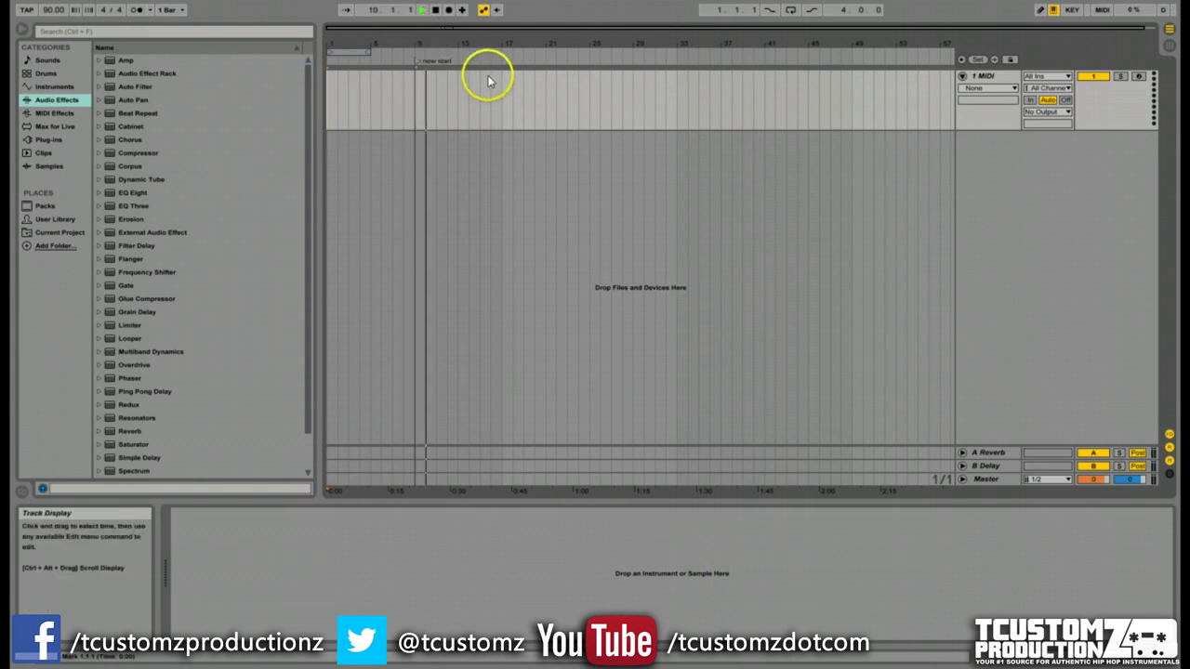
# - Stop playback and drag the loop brace from bars 1–5 to start at bar 17
pyautogui.press('space')
pyautogui.click(353, 53)
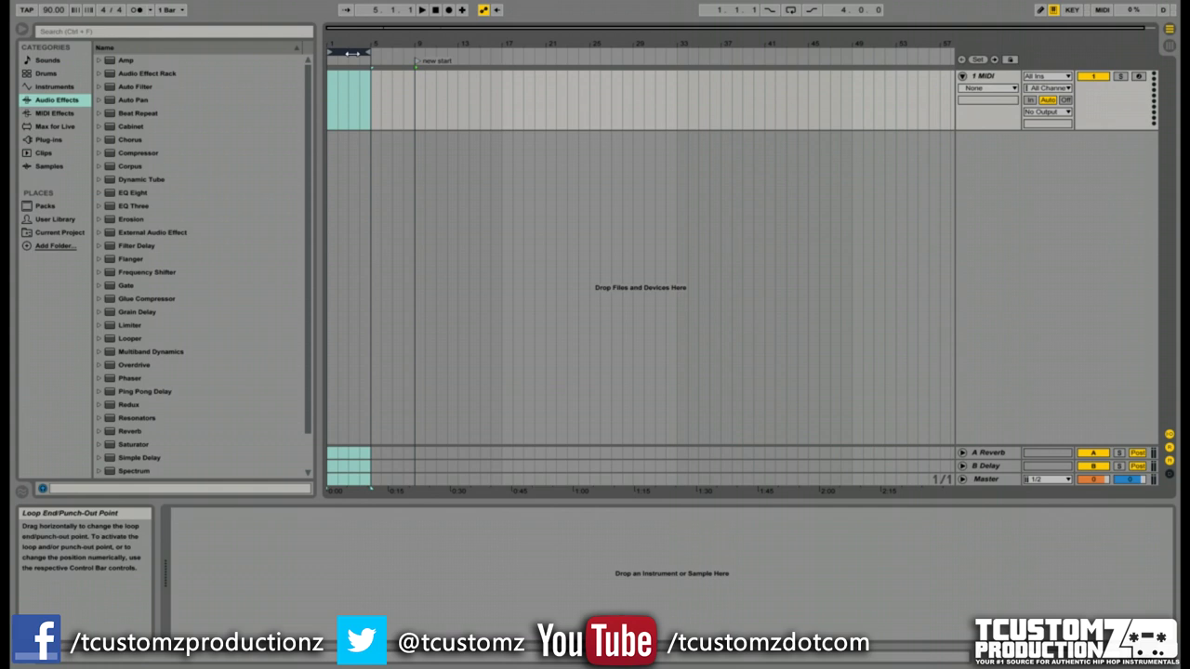
pyautogui.moveTo(352, 53); pyautogui.dragTo(561, 53)
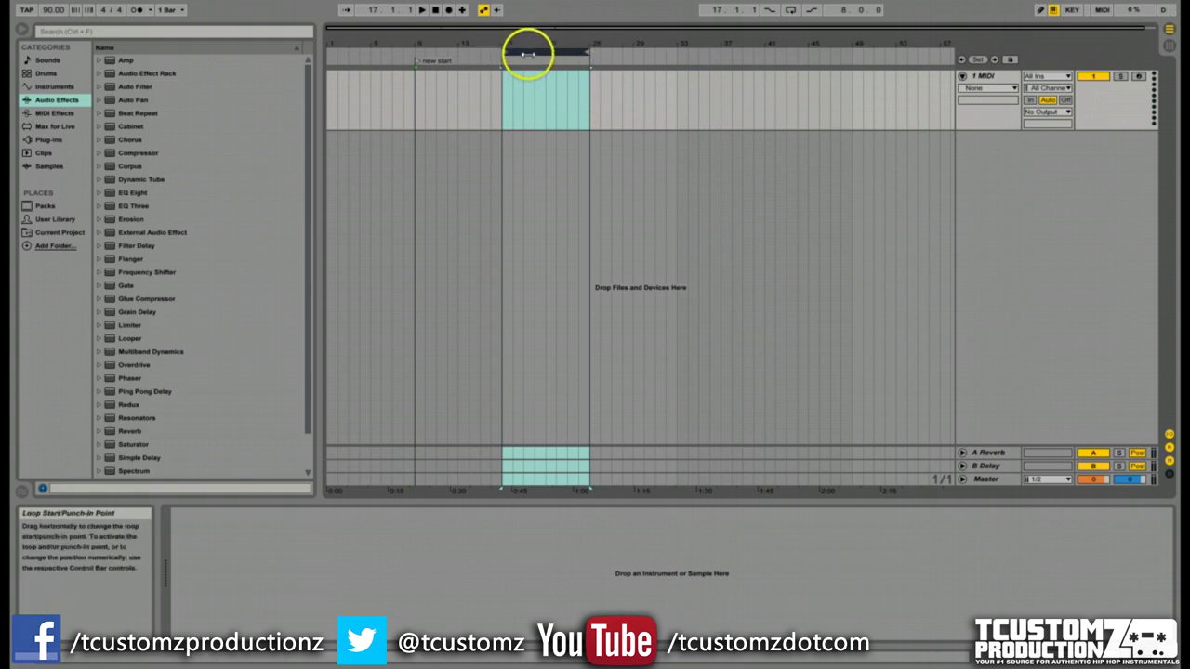
# - Set the song start time at the loop brace and play from bar 17
pyautogui.rightClick(527, 57)
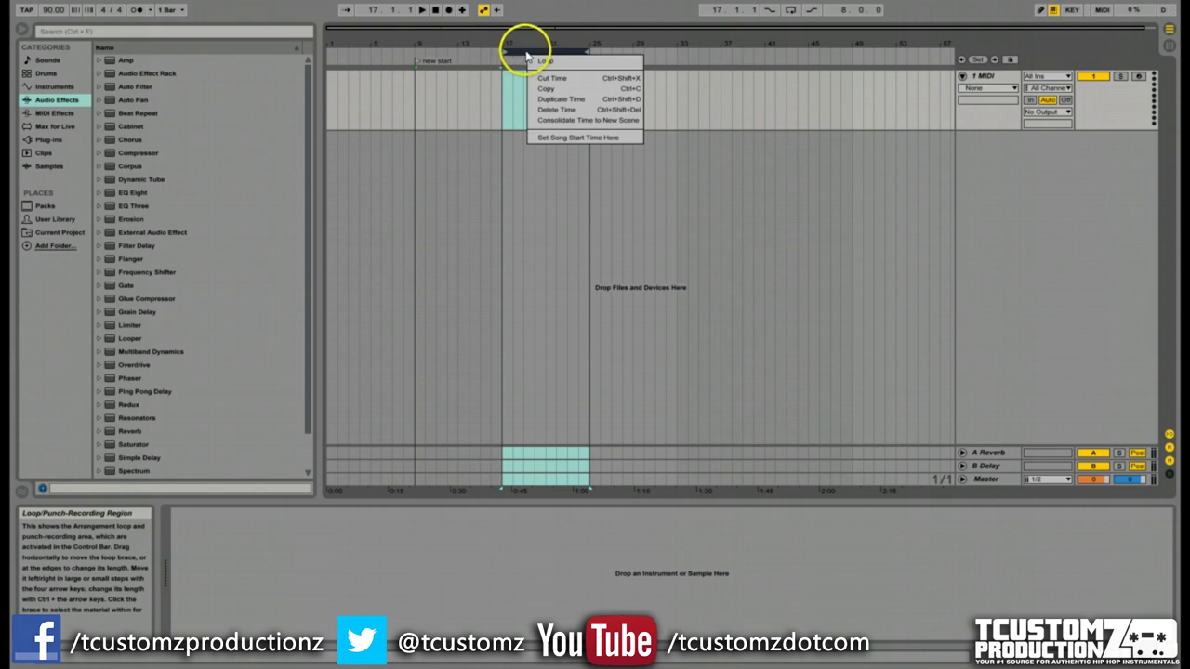
pyautogui.click(554, 138)
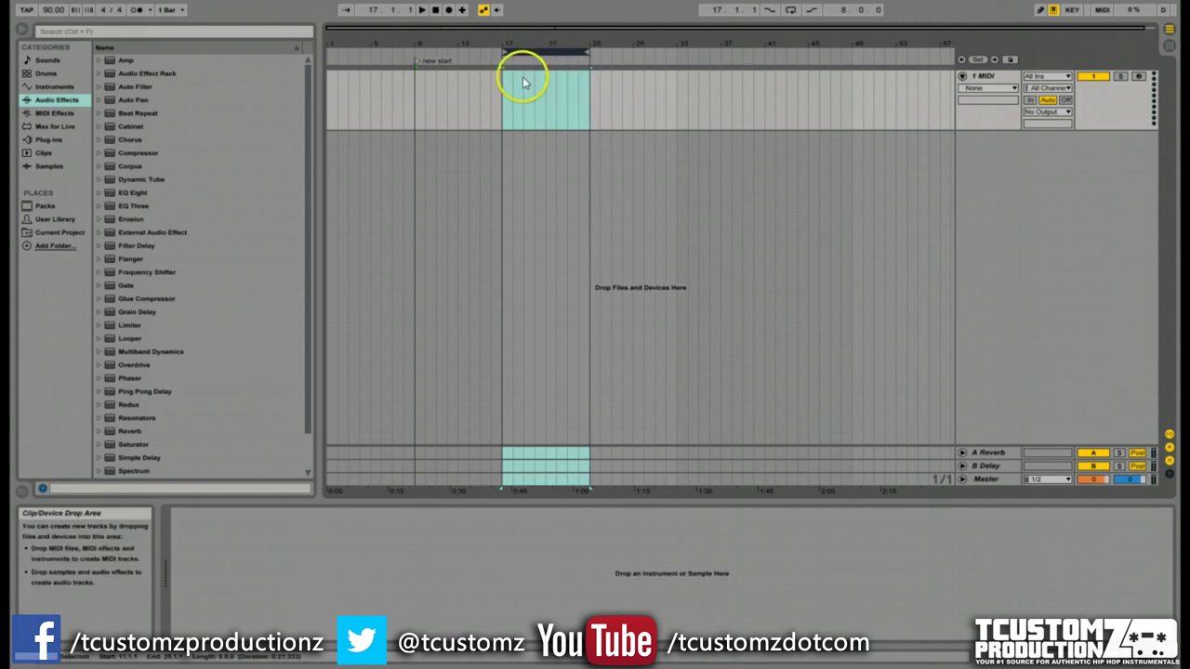
pyautogui.click(503, 81)
pyautogui.click(503, 80)
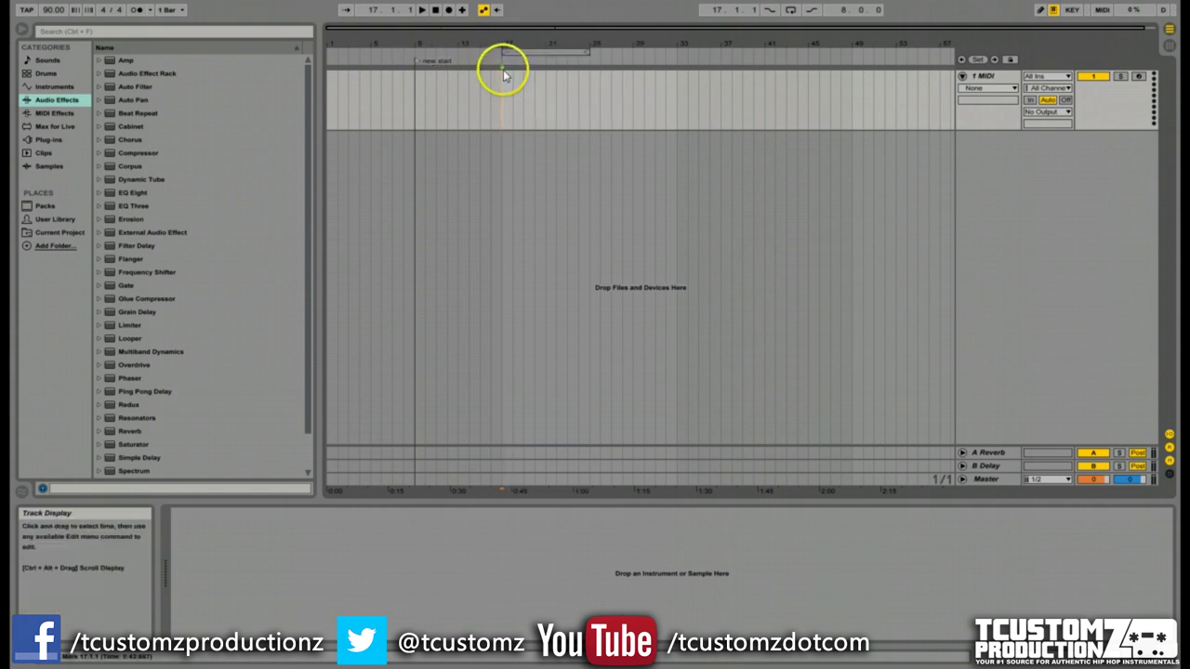
pyautogui.click(421, 11)
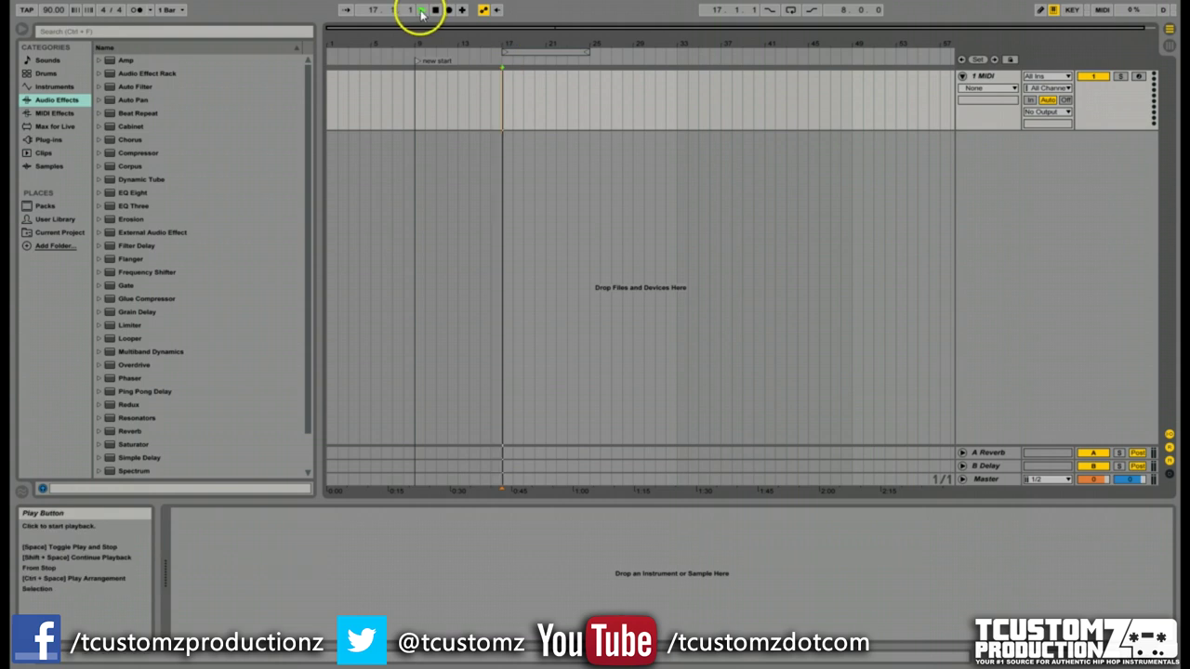
# - Delete the 'new start' locator, turn off the loop's song start, then play and stop
pyautogui.rightClick(423, 64)
pyautogui.click(444, 70)
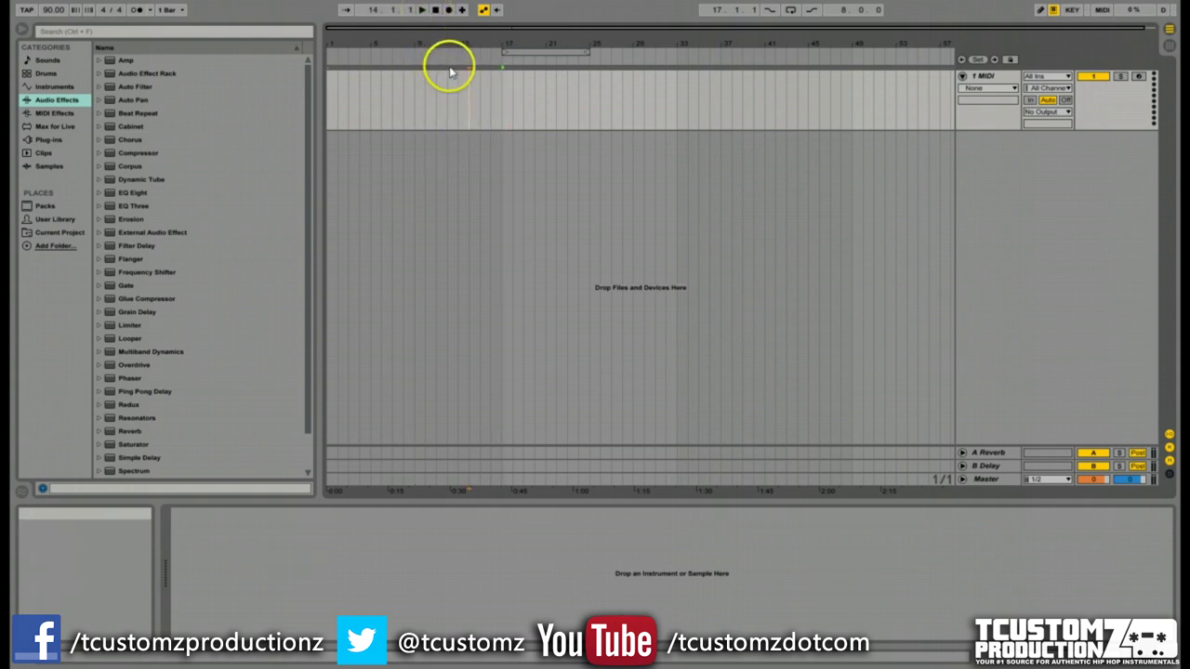
pyautogui.rightClick(551, 53)
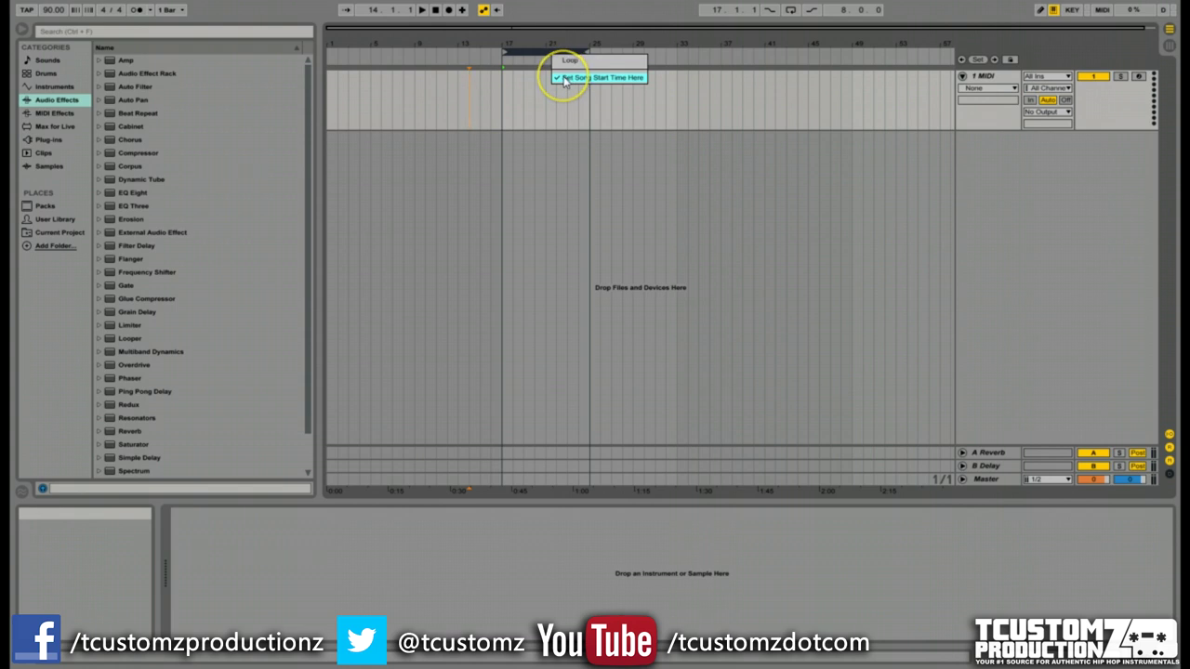
pyautogui.click(565, 78)
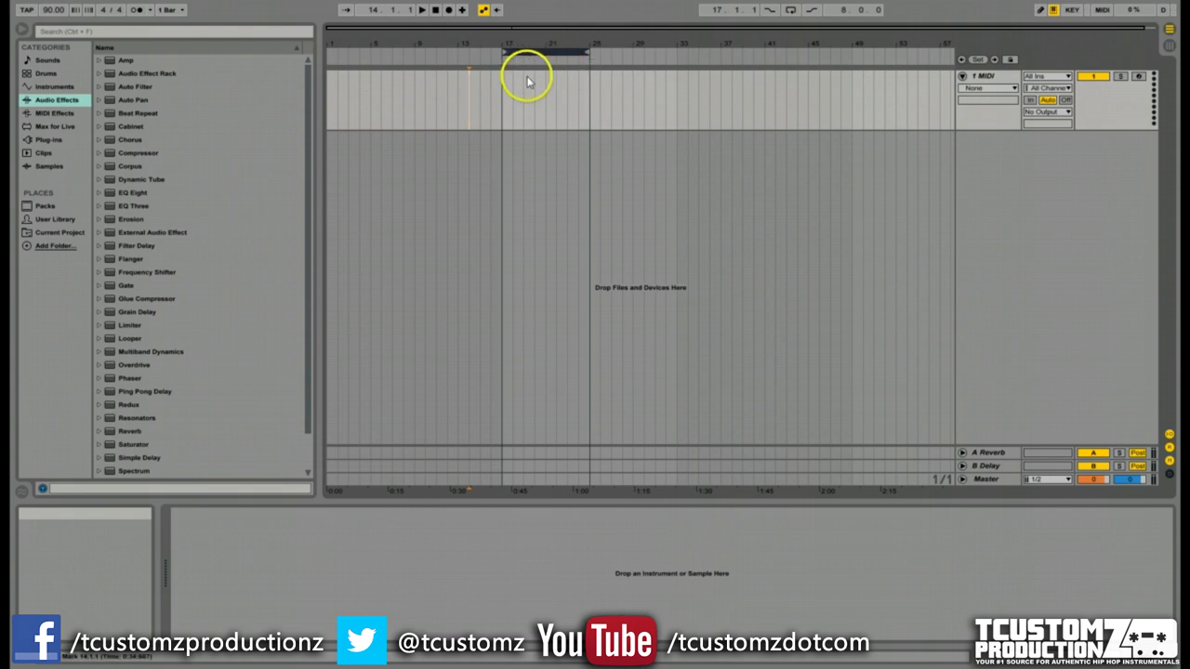
pyautogui.click(420, 10)
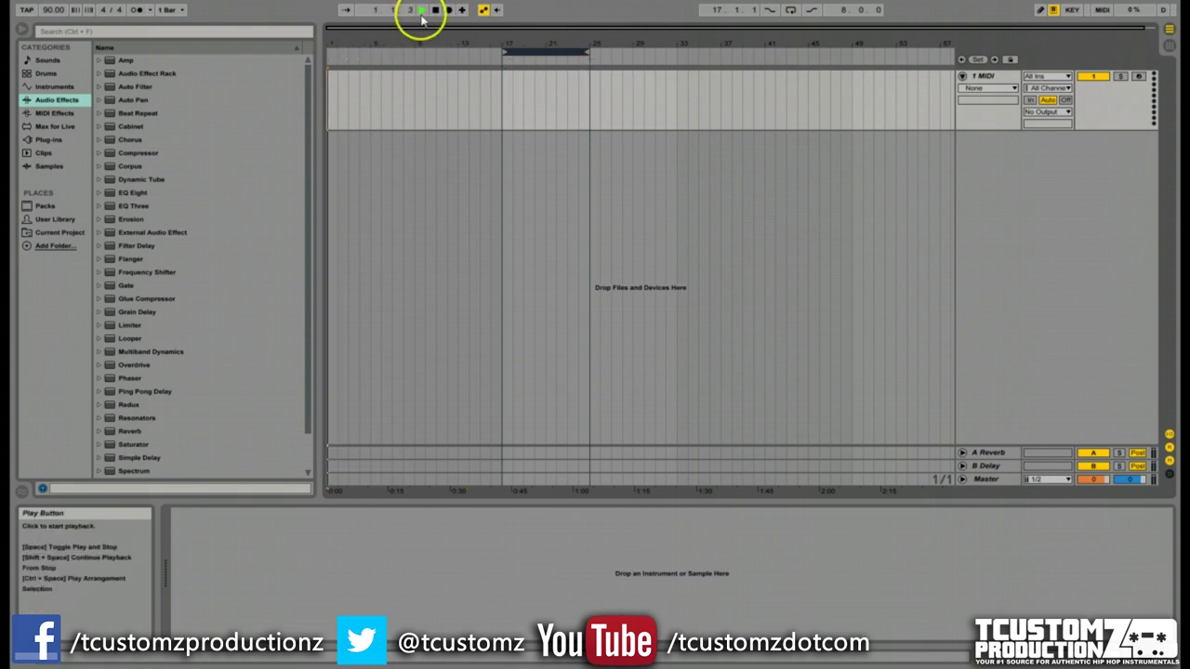
pyautogui.click(435, 10)
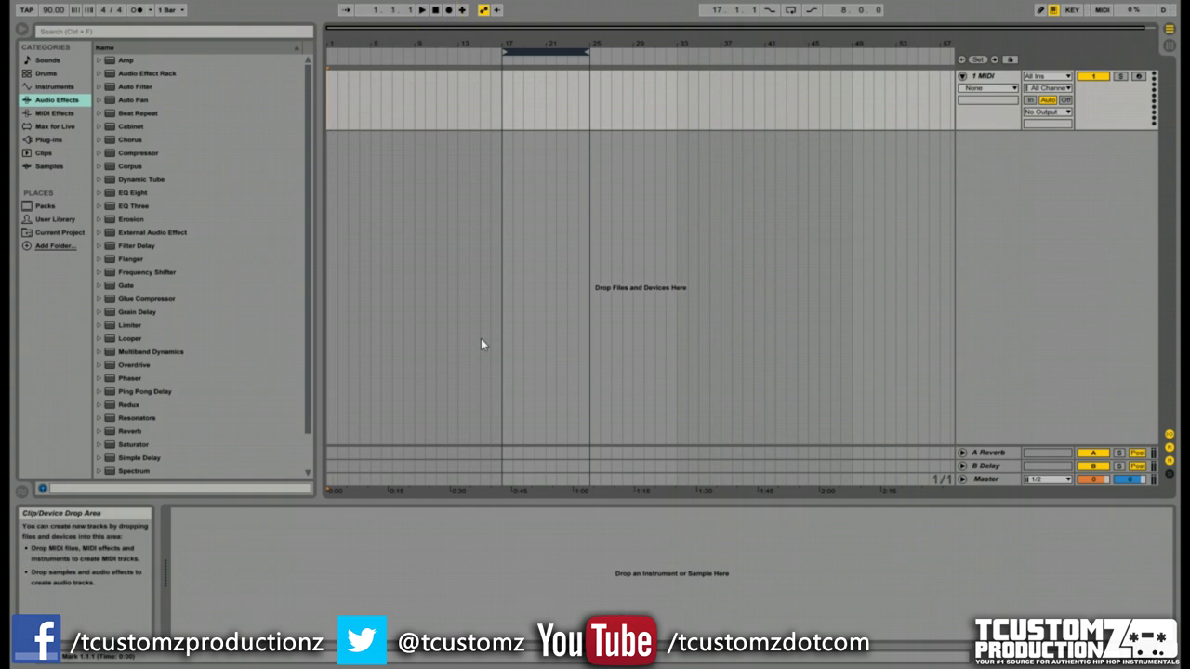